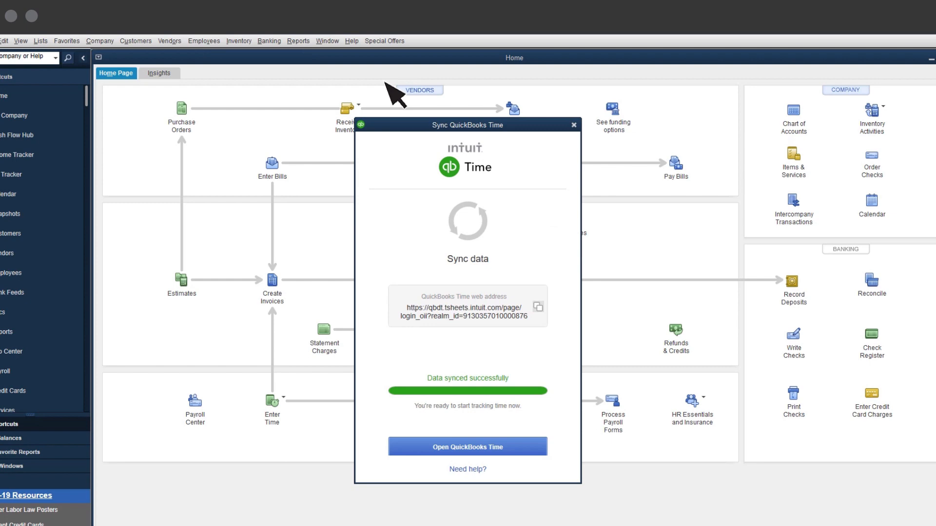
# - Open QuickBooks Time and look through the Timesheets, Manual Time Card and Time Slider views of the time entries
pyautogui.click(514, 447)
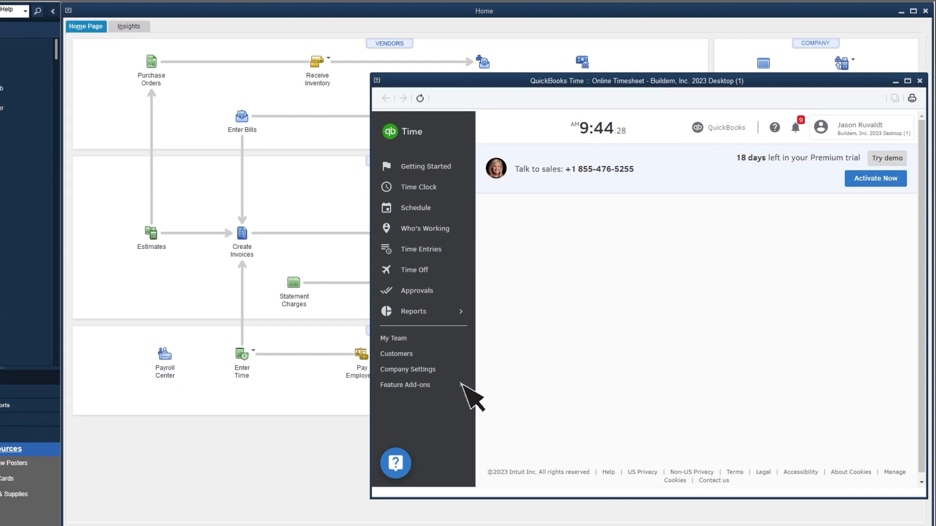
pyautogui.click(426, 355)
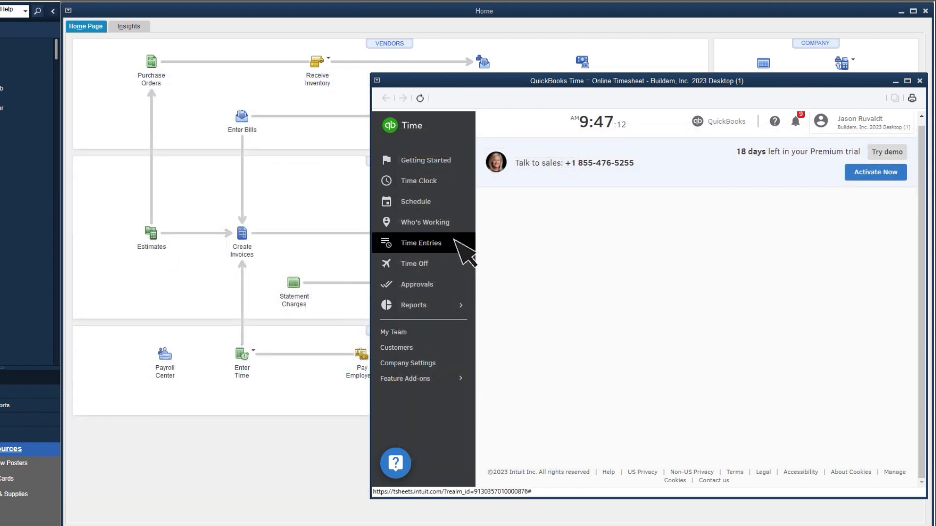
pyautogui.click(454, 240)
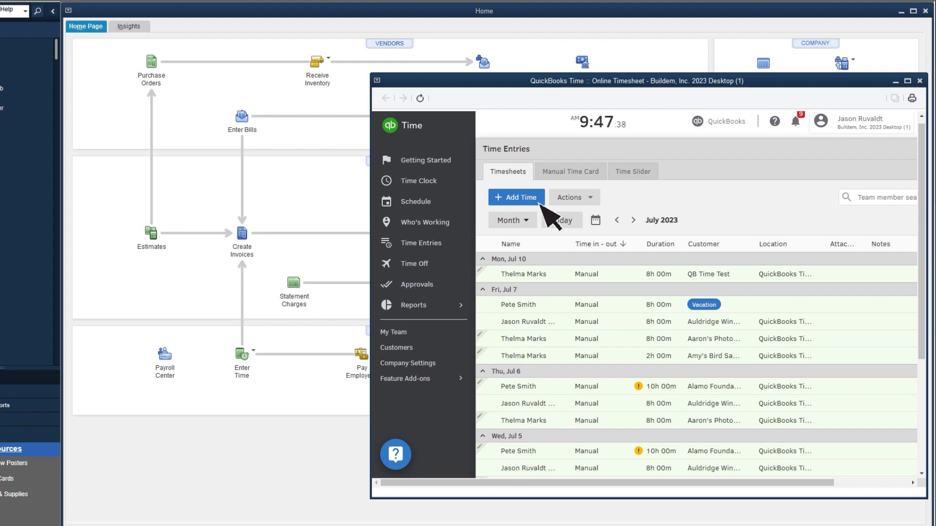
pyautogui.click(590, 178)
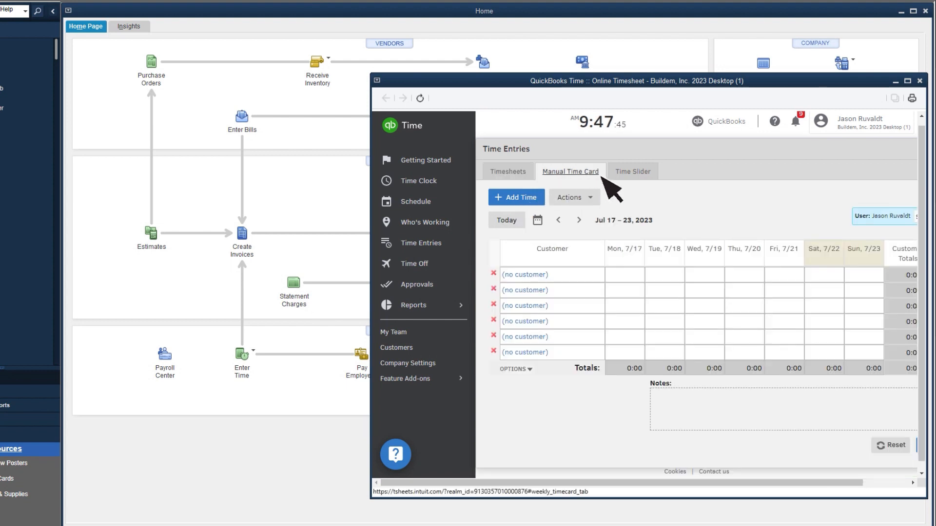
pyautogui.click(641, 176)
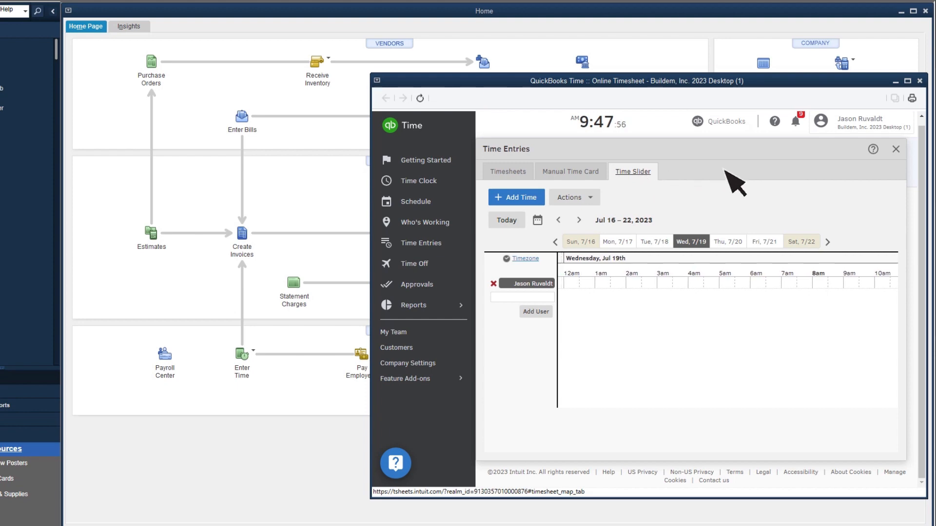
pyautogui.click(896, 151)
# - Give the first worker listed below the primary admin in My Team time tracking access and send them an invite
pyautogui.click(428, 333)
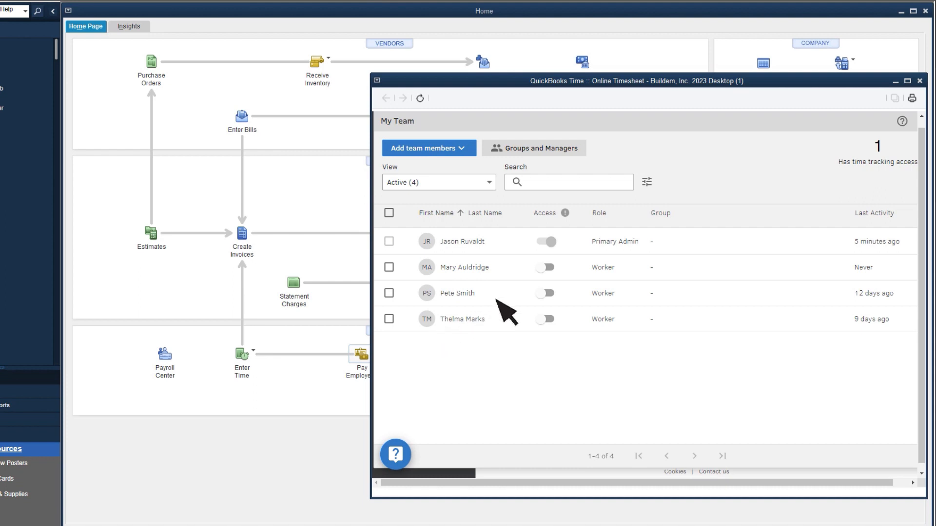
pyautogui.click(549, 268)
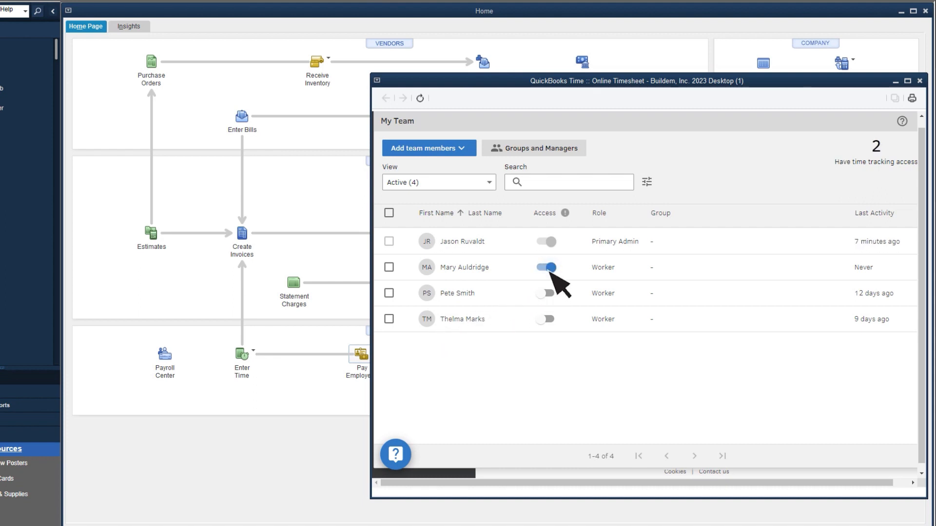
pyautogui.click(472, 271)
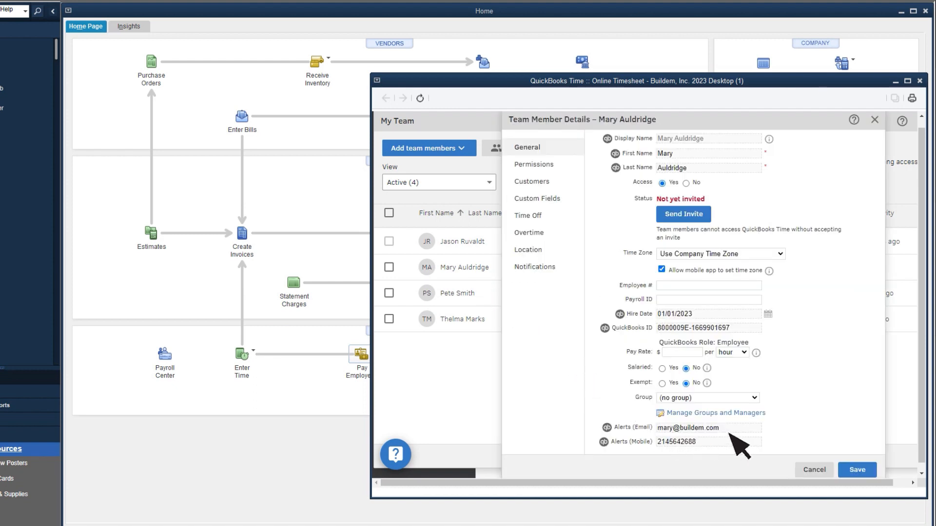
pyautogui.click(705, 215)
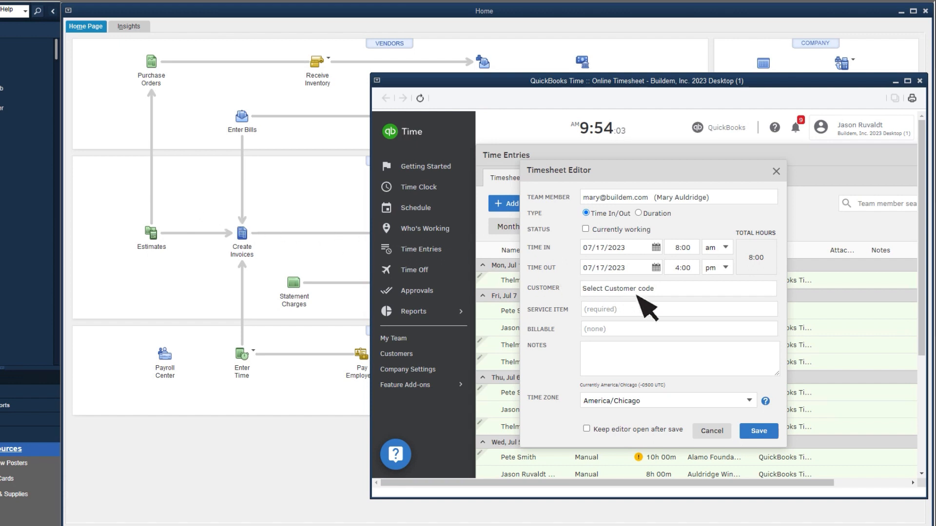
# - Assign the timesheet to customer Aaron's Photography Studio with service item Gardening, mark it billable Yes, and save it
pyautogui.click(637, 291)
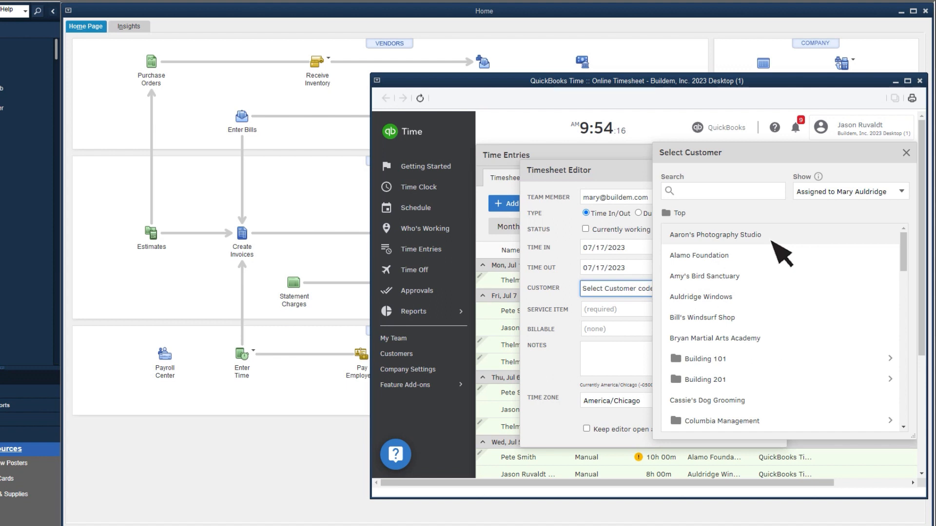
pyautogui.click(772, 242)
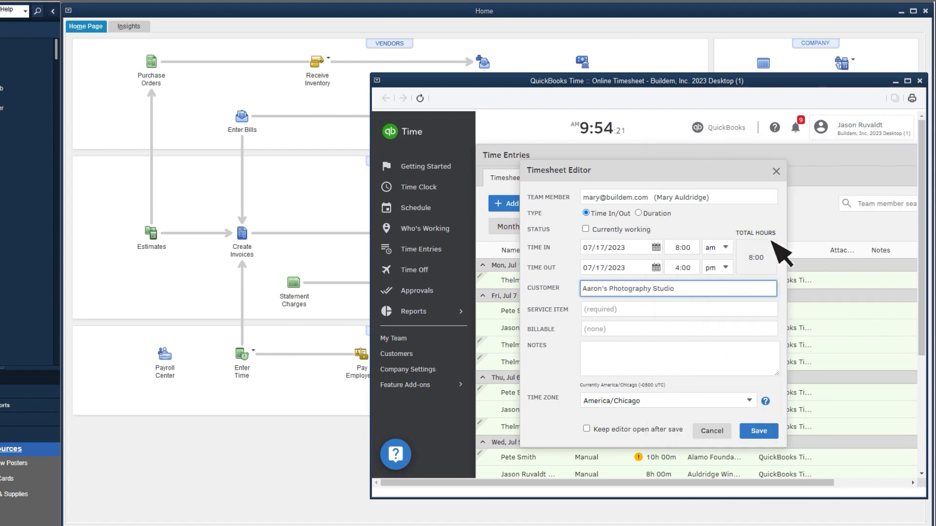
pyautogui.click(702, 311)
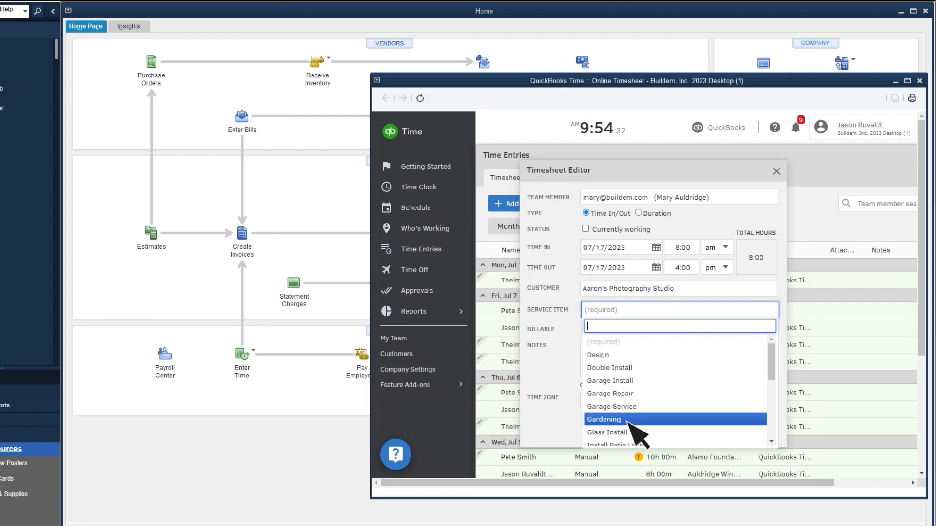
pyautogui.click(630, 422)
pyautogui.click(618, 330)
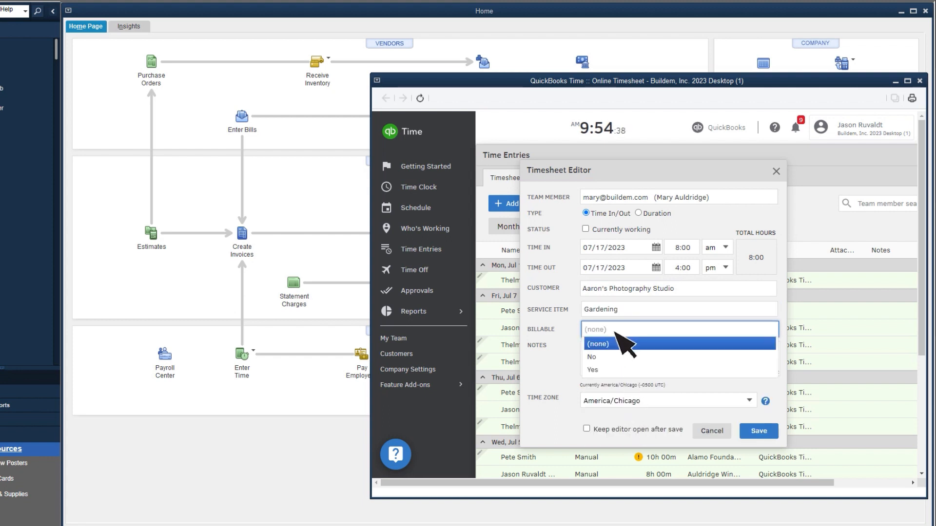
pyautogui.click(613, 380)
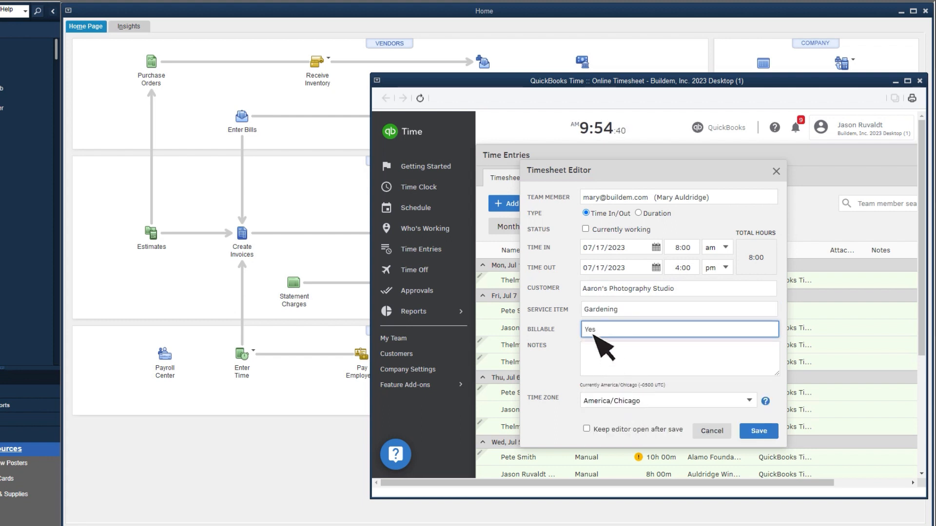
pyautogui.click(768, 432)
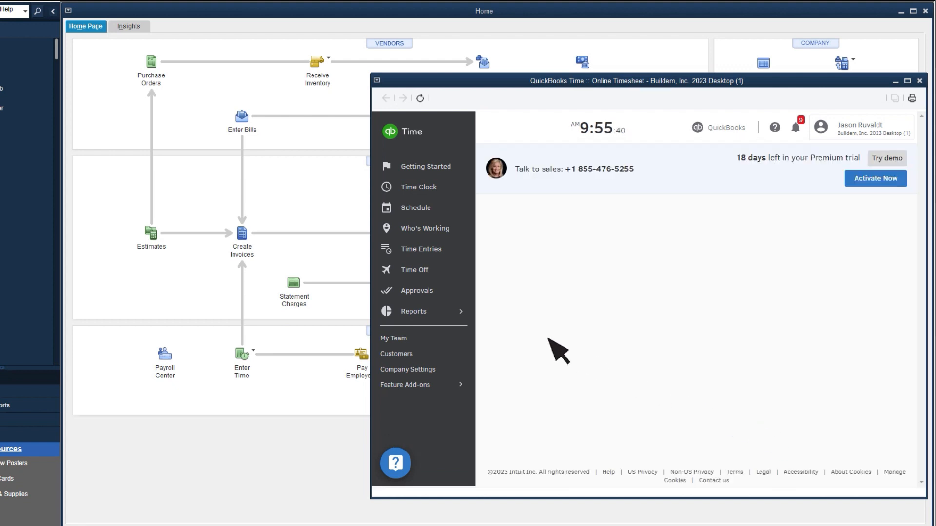
# - Run the approvals report for 07/17 - 07/23, 2023 and approve the first team member's hours after reviewing their time details
pyautogui.click(441, 291)
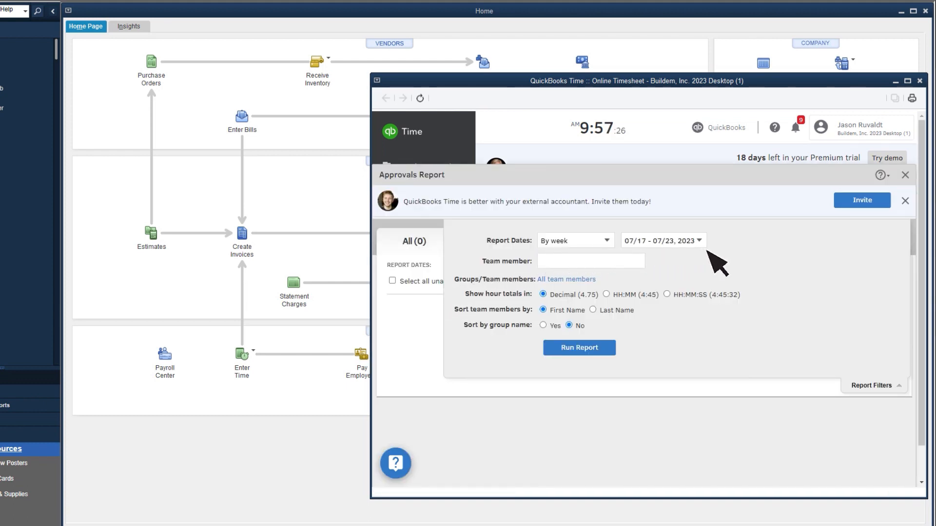
pyautogui.click(604, 349)
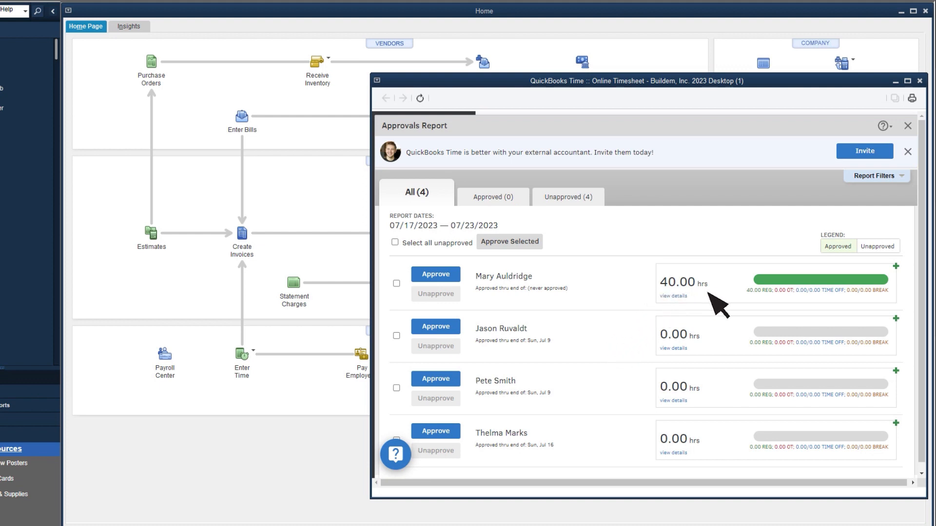
pyautogui.click(677, 296)
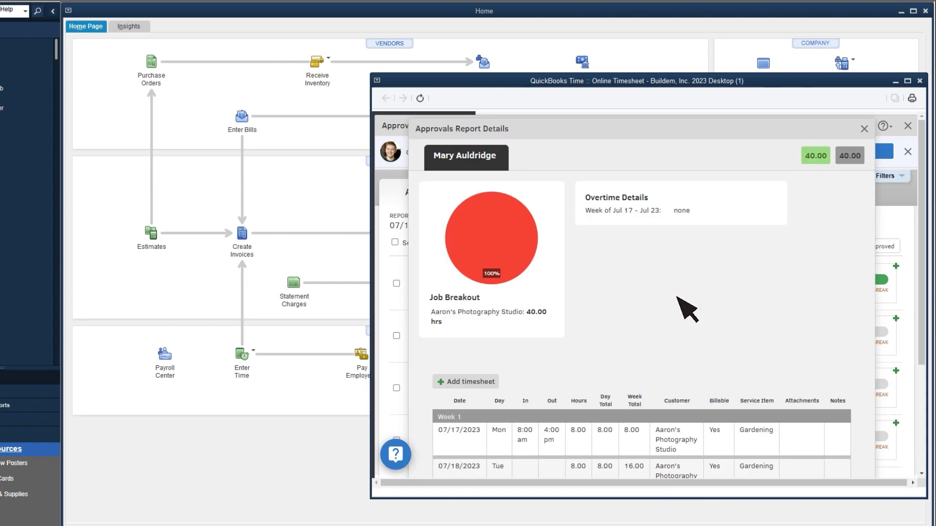
pyautogui.scroll(-3, 688, 310)
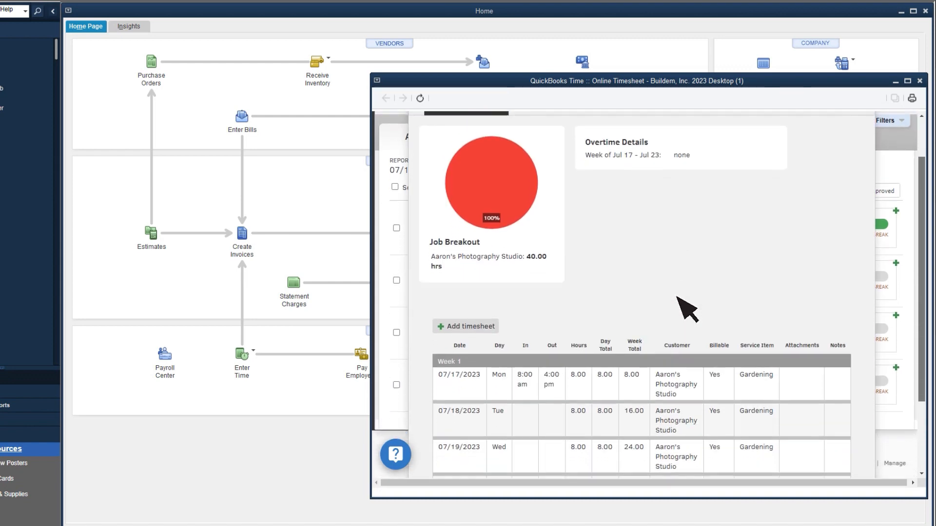
pyautogui.scroll(3, 687, 310)
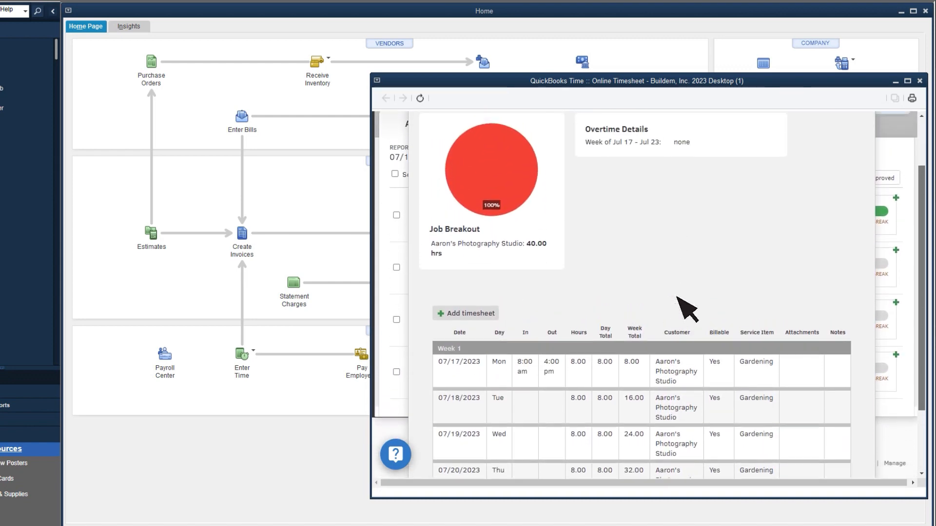
pyautogui.click(864, 123)
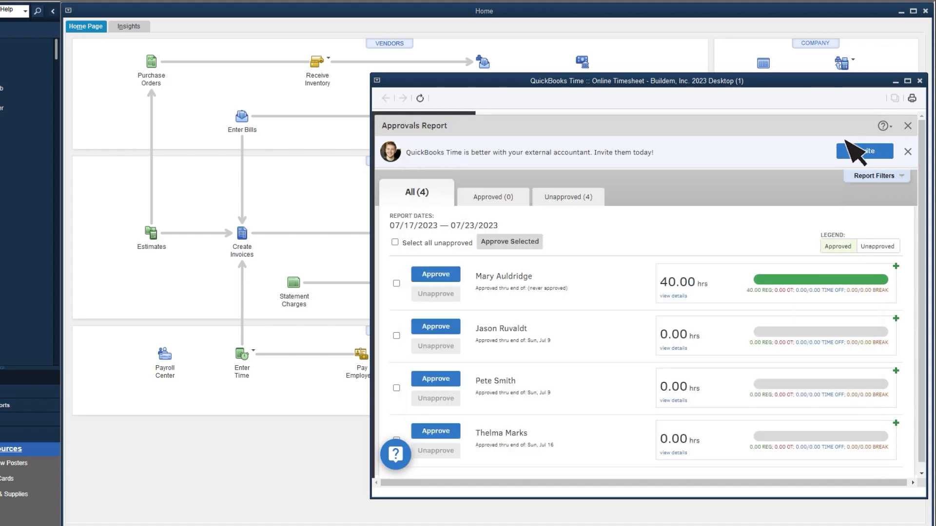
pyautogui.click(455, 275)
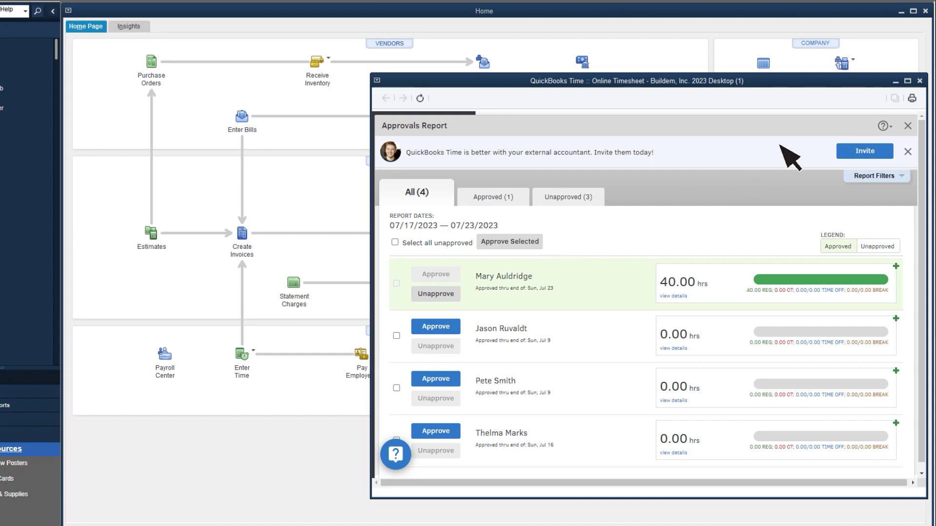
pyautogui.click(920, 81)
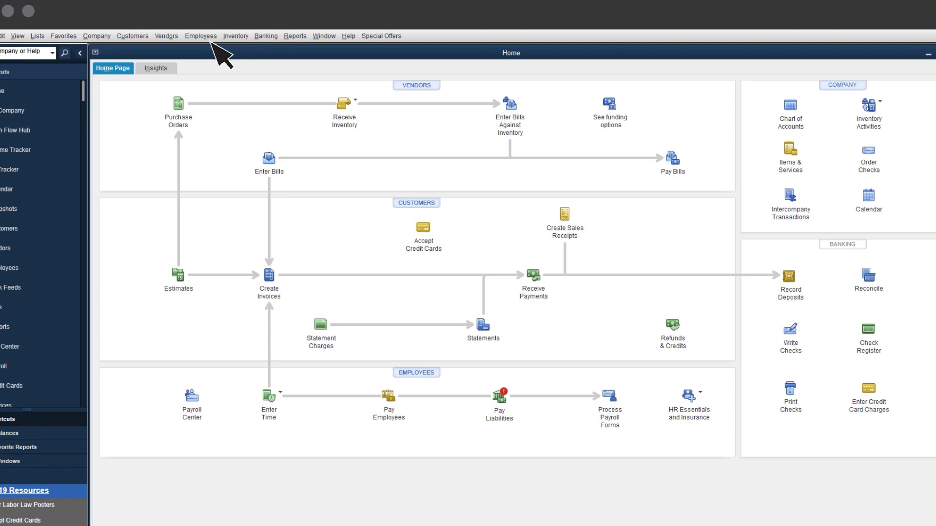
# - Sync the QuickBooks Time data with the company file and close the sync window
pyautogui.click(146, 39)
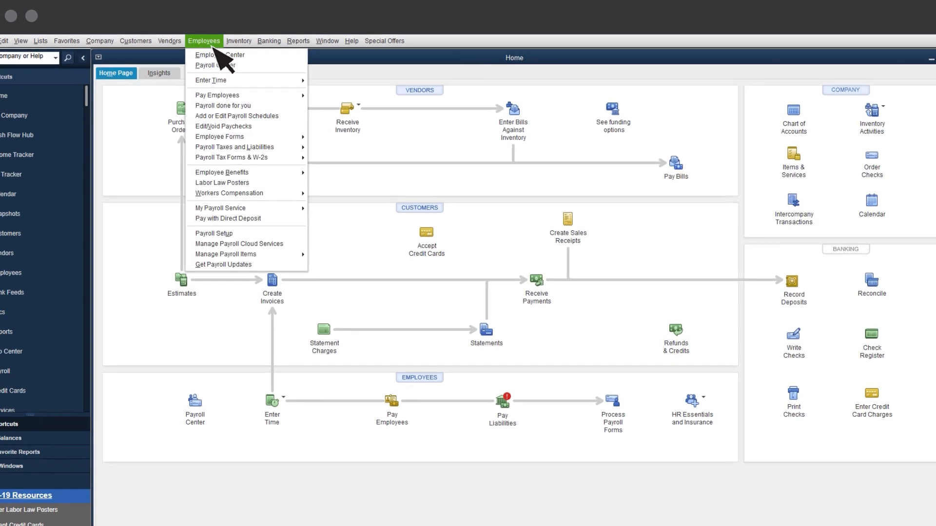
pyautogui.moveTo(235, 82)
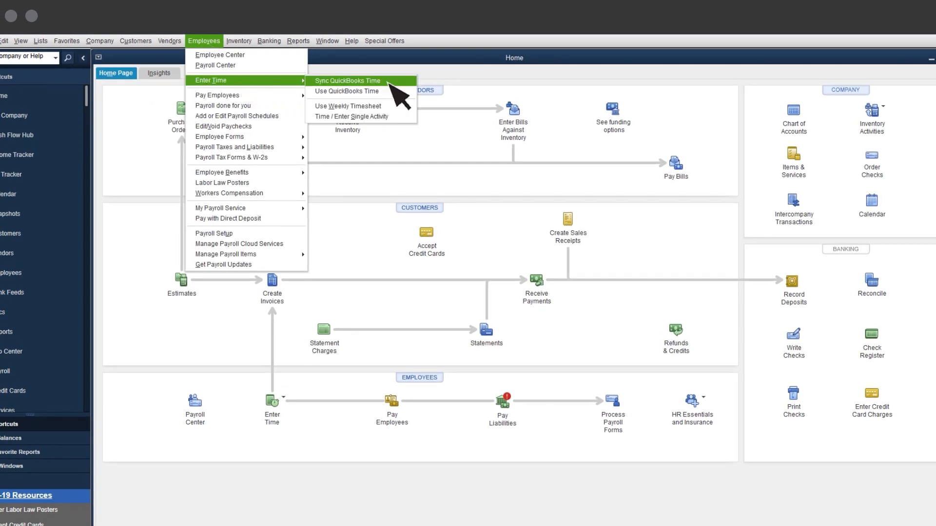
pyautogui.click(399, 95)
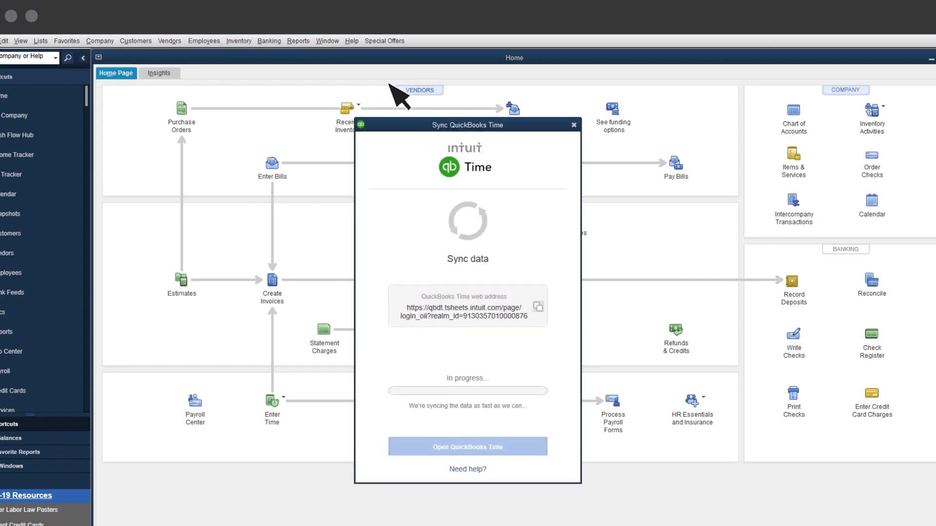
pyautogui.click(574, 105)
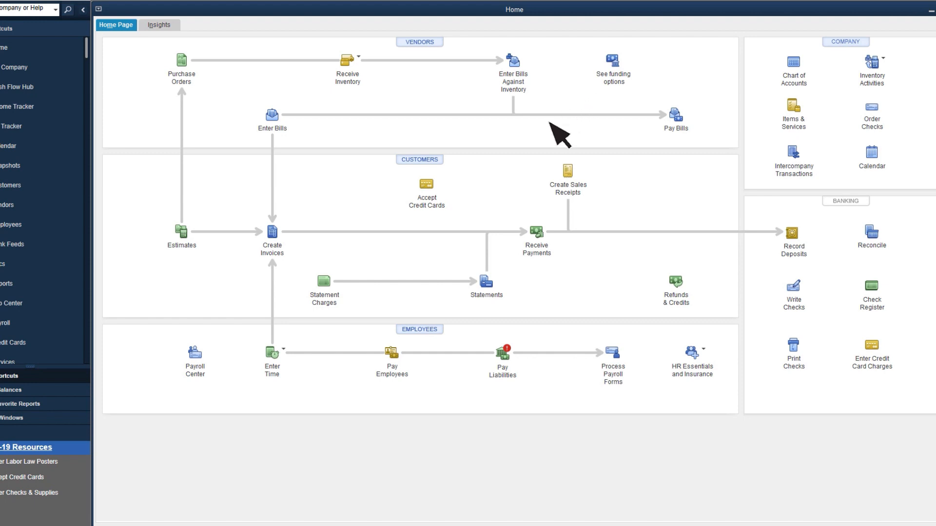
# - Create the paychecks for the scheduled biweekly payroll ending 07/14/2023 with check date 07/21/2023, and close the Payroll Center
pyautogui.click(393, 359)
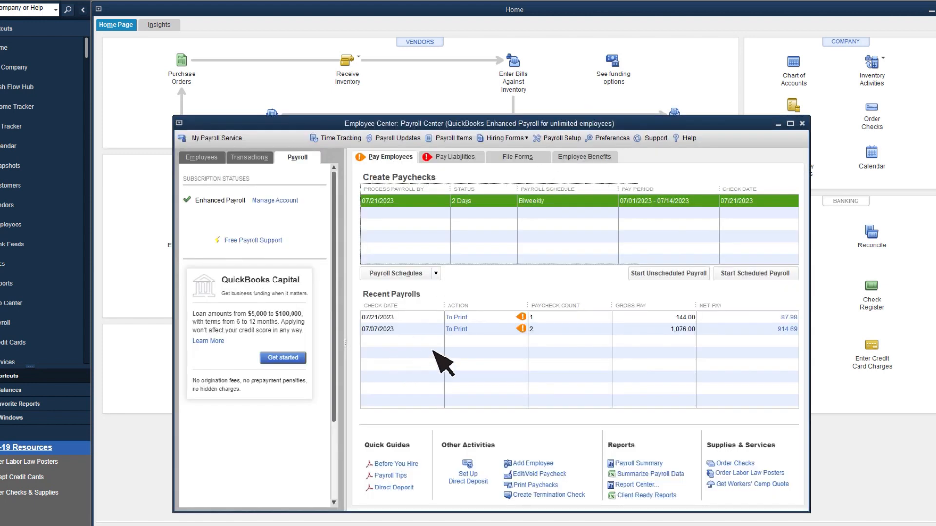
pyautogui.click(759, 277)
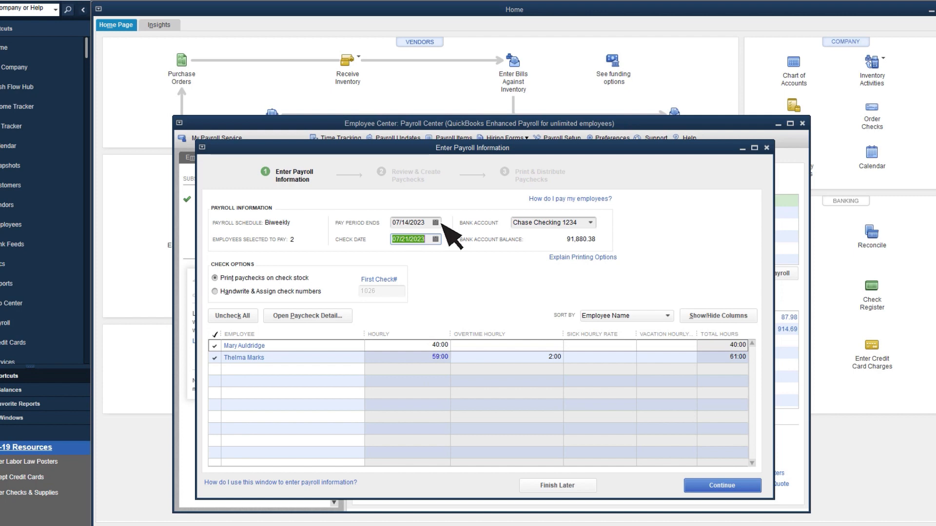
pyautogui.click(745, 486)
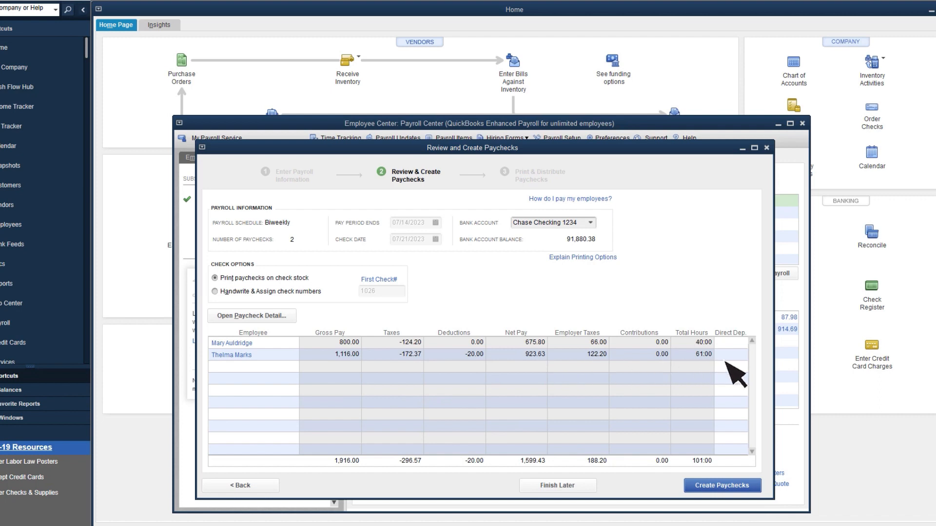
pyautogui.click(748, 486)
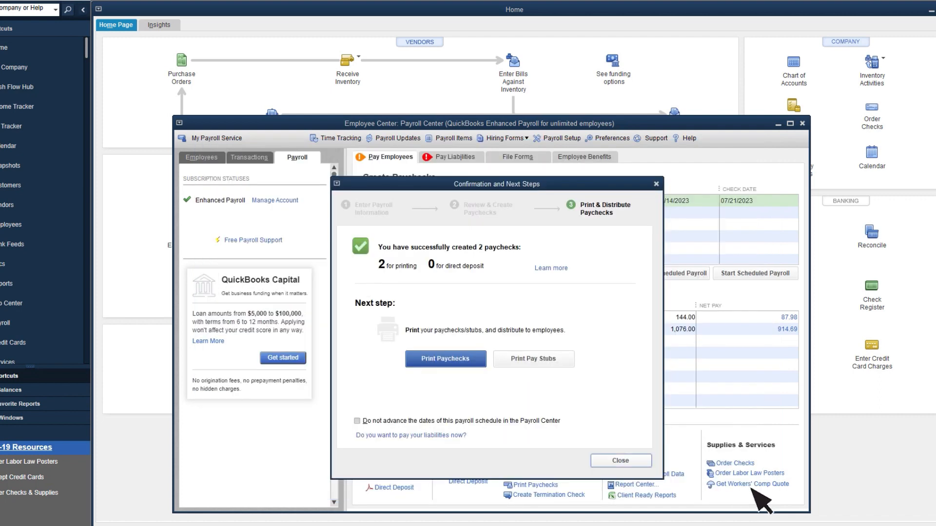
pyautogui.click(642, 461)
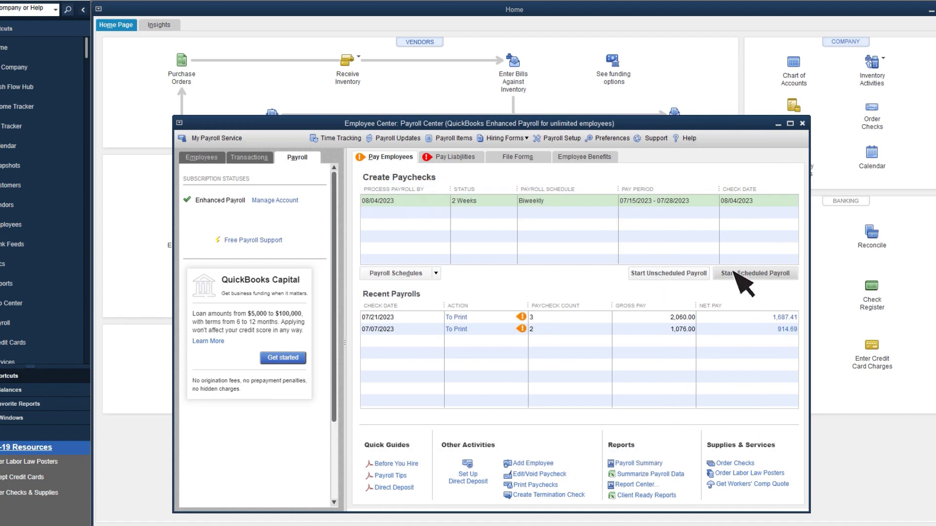
pyautogui.click(802, 123)
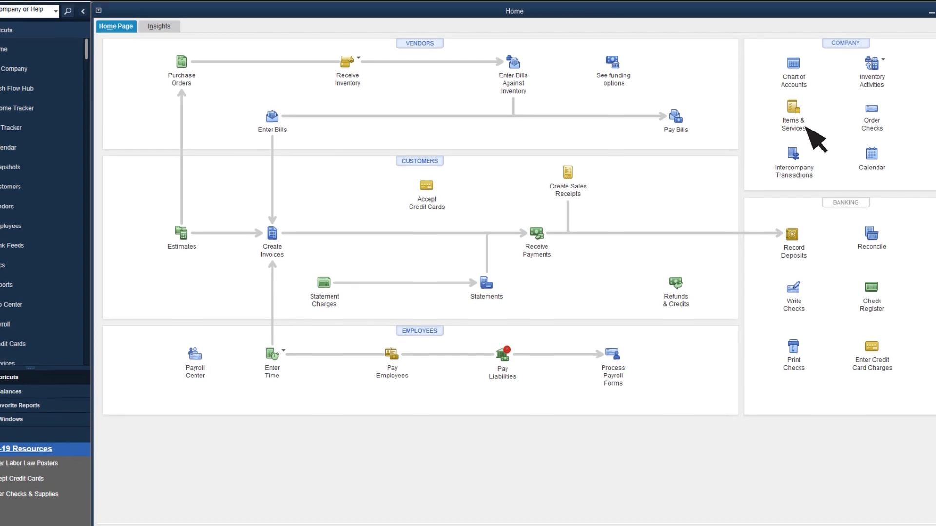
# - Open the Job Profitability Detail report for Aaron's Photography Studio
pyautogui.click(298, 40)
pyautogui.moveTo(372, 204)
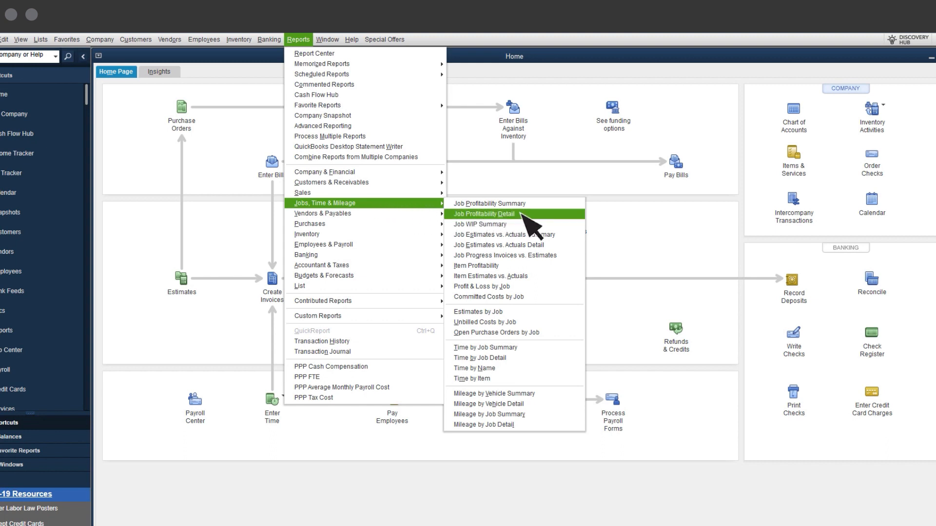
pyautogui.click(475, 215)
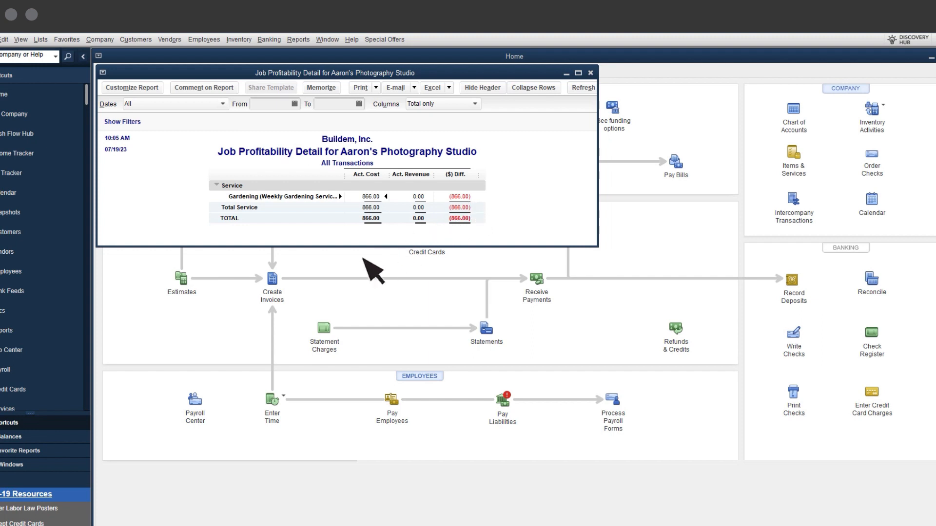
# - Start an invoice for Aaron's Photography Studio and choose to select its outstanding billable time and costs
pyautogui.click(277, 300)
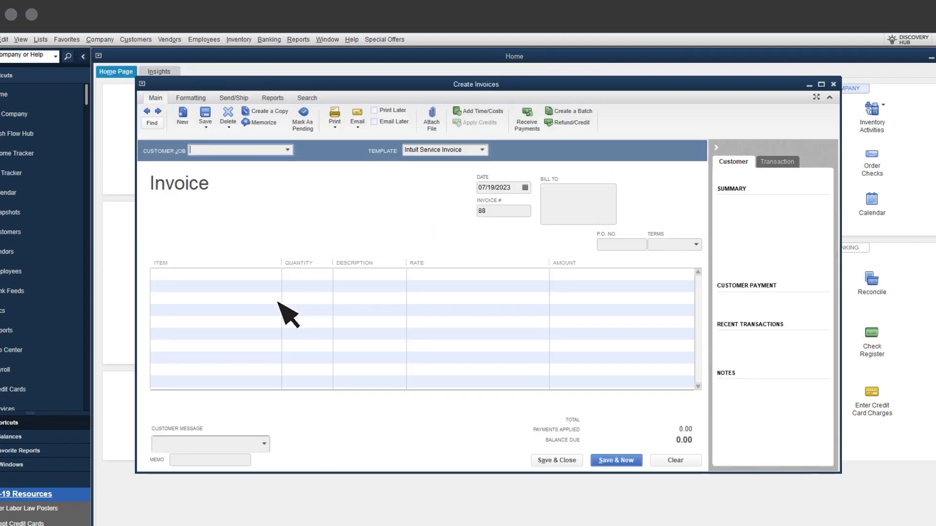
pyautogui.click(288, 150)
pyautogui.click(282, 188)
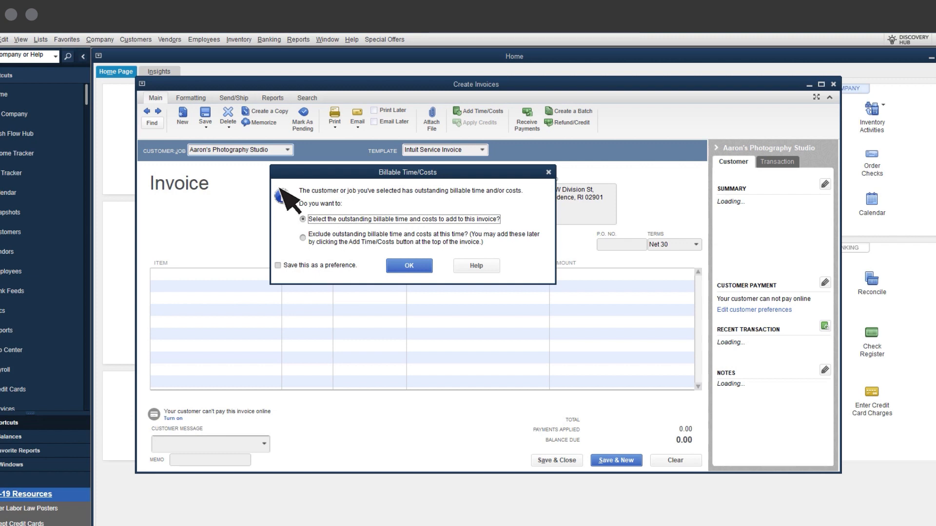
pyautogui.click(409, 266)
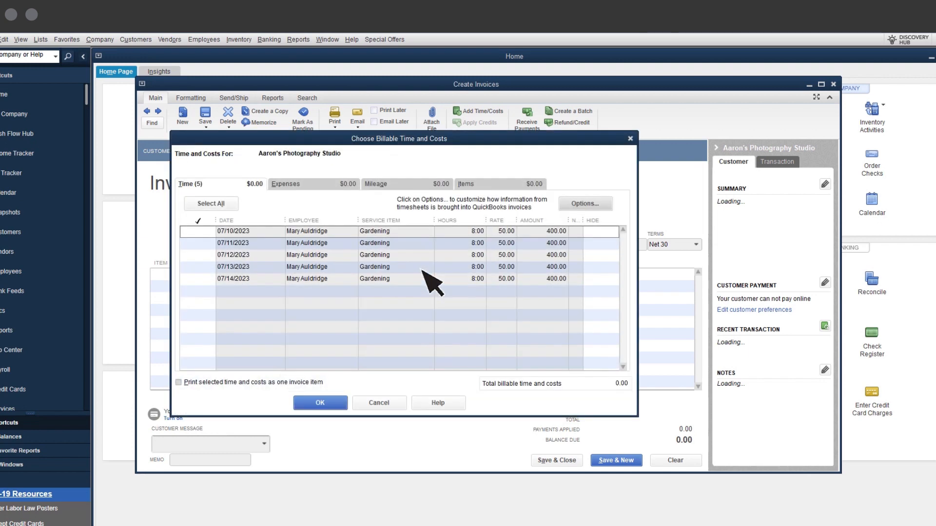
# - Add the five Gardening time entries from 07/10/2023 to 07/14/2023 to the invoice, and save and close it
pyautogui.click(200, 232)
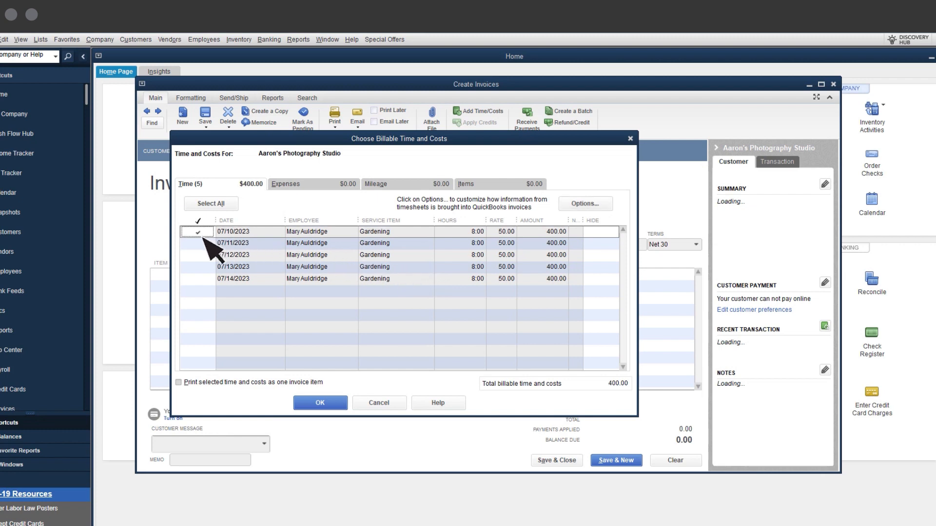
pyautogui.click(202, 244)
pyautogui.click(203, 255)
pyautogui.click(203, 267)
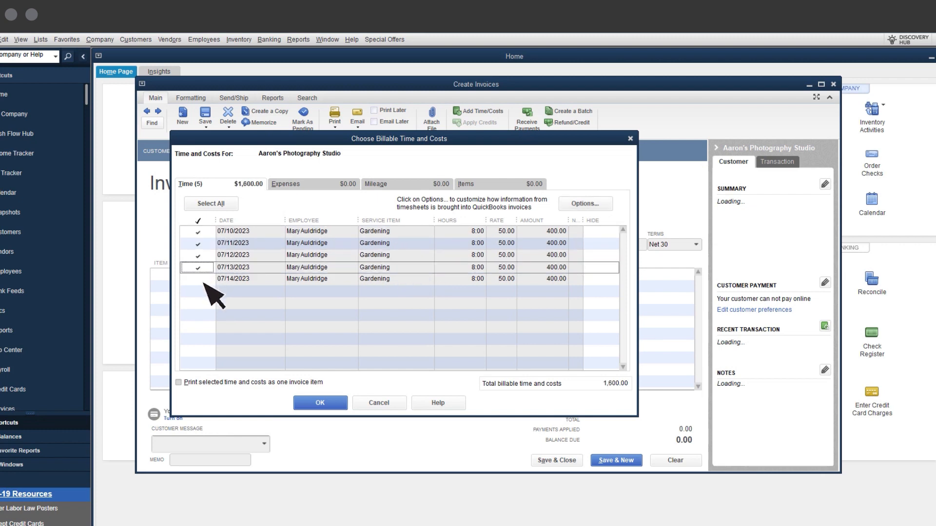
pyautogui.click(204, 279)
pyautogui.click(322, 402)
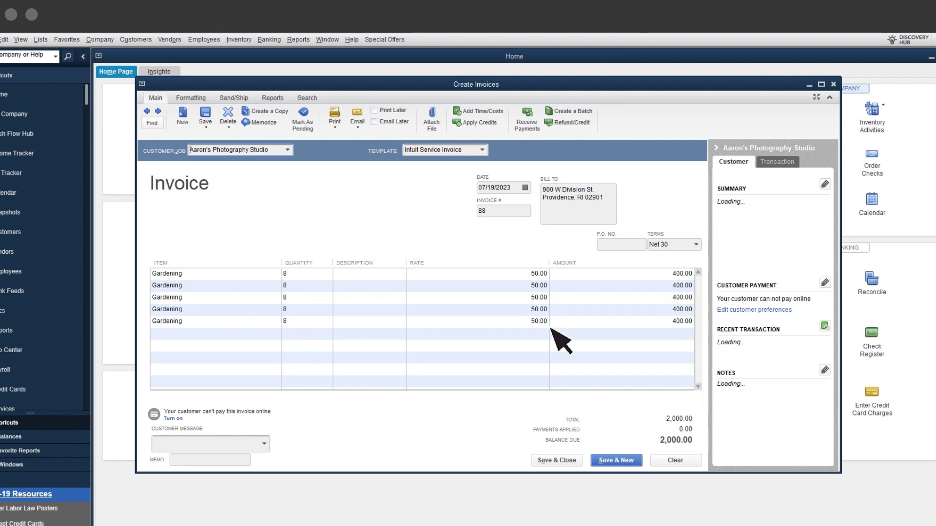
pyautogui.click(579, 462)
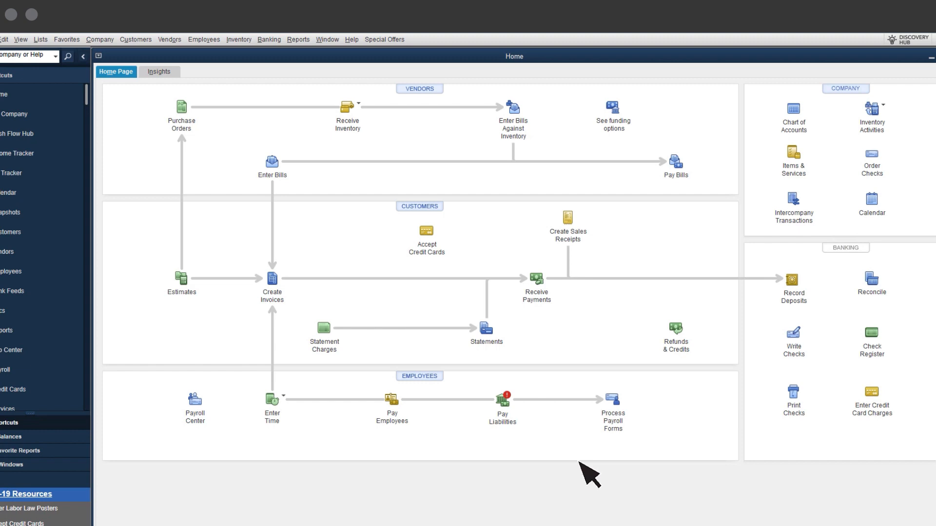
# - Return to the open Job Profitability Detail report to review the updated cost, revenue and difference, and close it
pyautogui.click(327, 39)
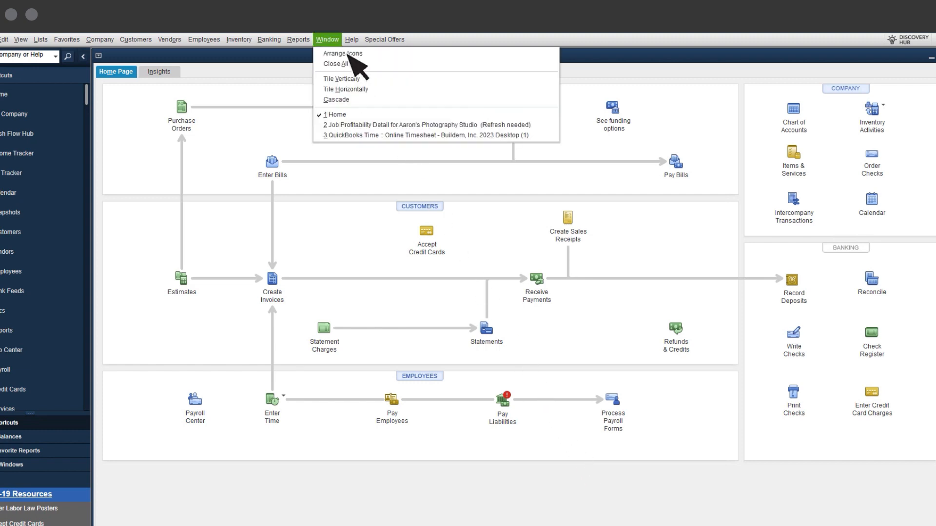
pyautogui.click(405, 125)
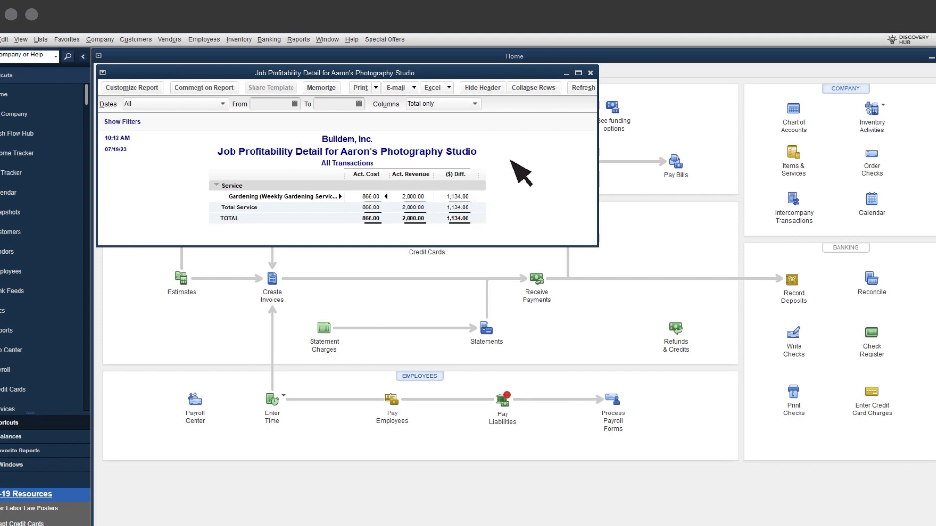
pyautogui.click(590, 72)
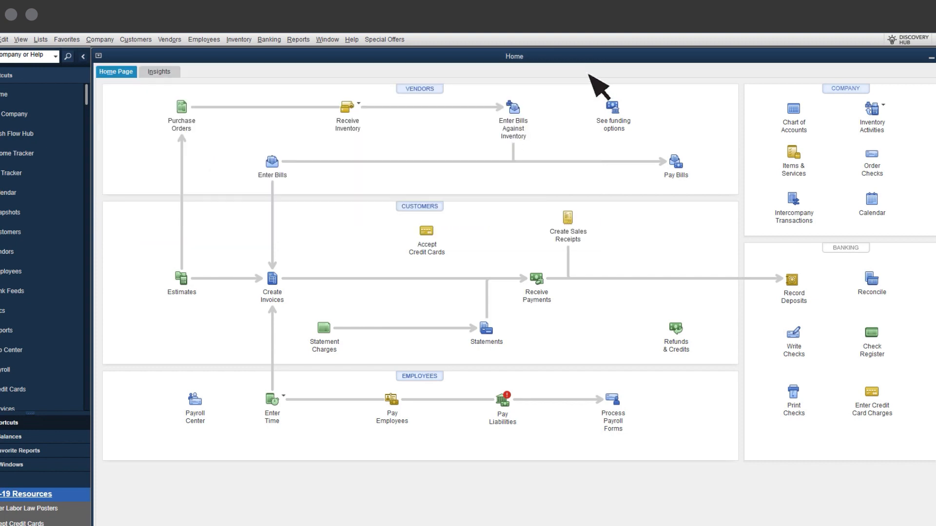
# - Open the Job Estimates vs. Actuals Detail report for Aaron's Photography Studio
pyautogui.click(300, 40)
pyautogui.moveTo(361, 205)
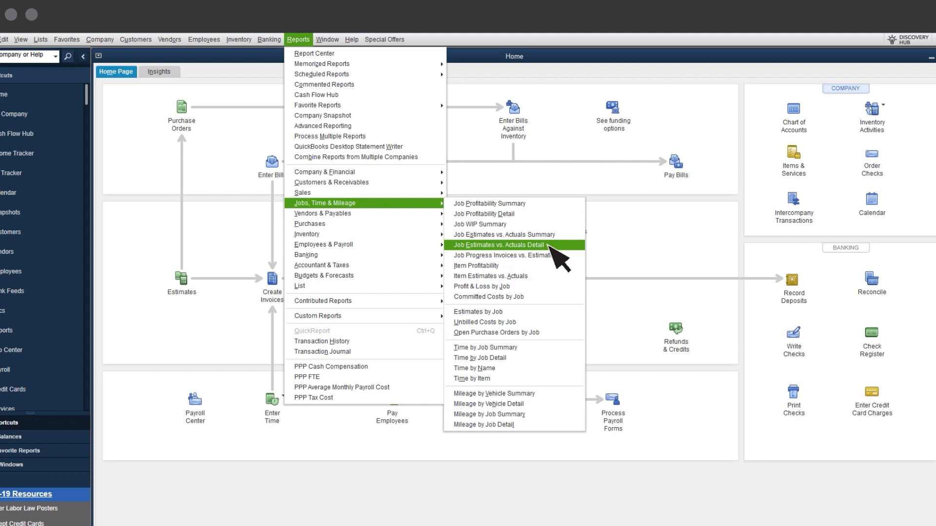
pyautogui.click(546, 245)
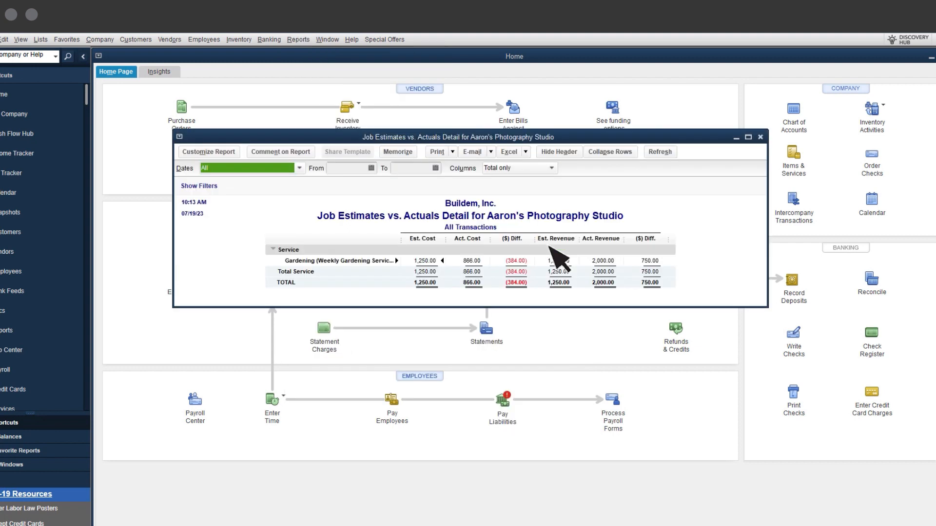